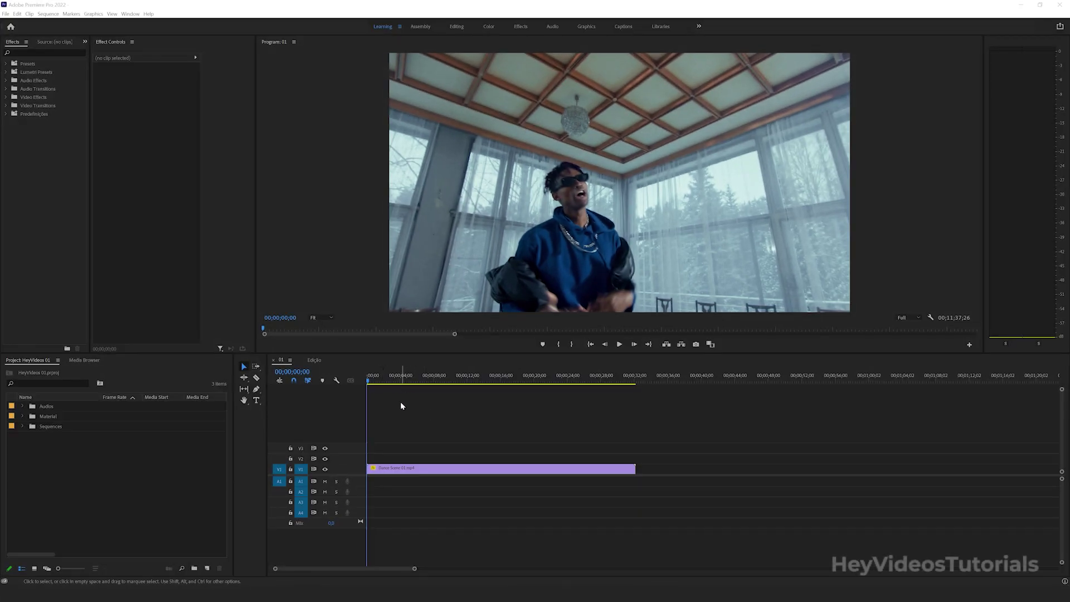
Preview the sequence, then Alt-drag a copy of Dance Scene 01.mp4 from V1 onto V2.
{"action": "key", "text": "space"}
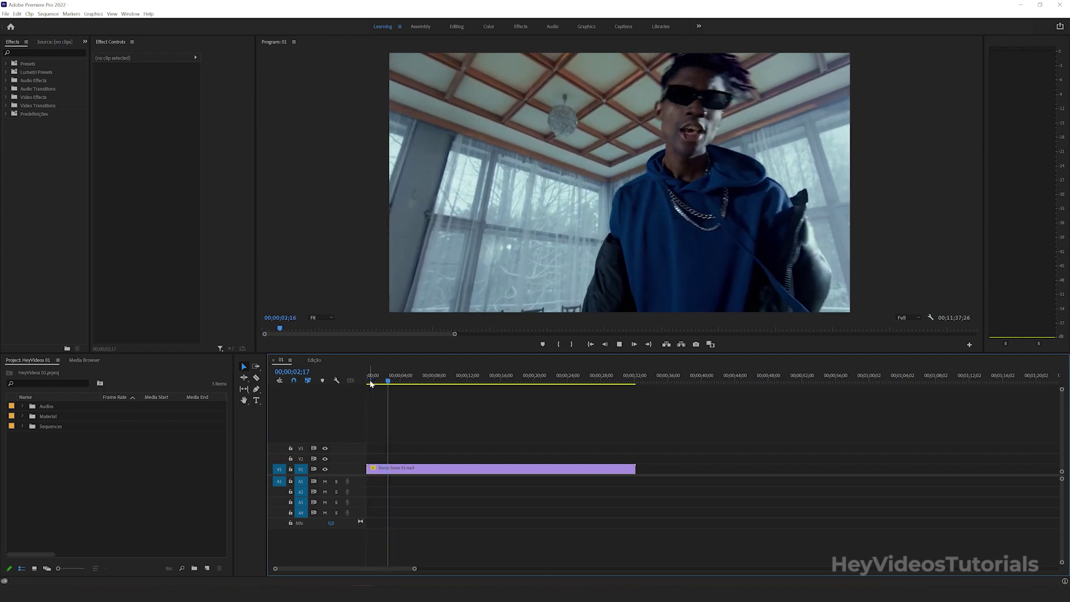
{"action": "key", "text": "space"}
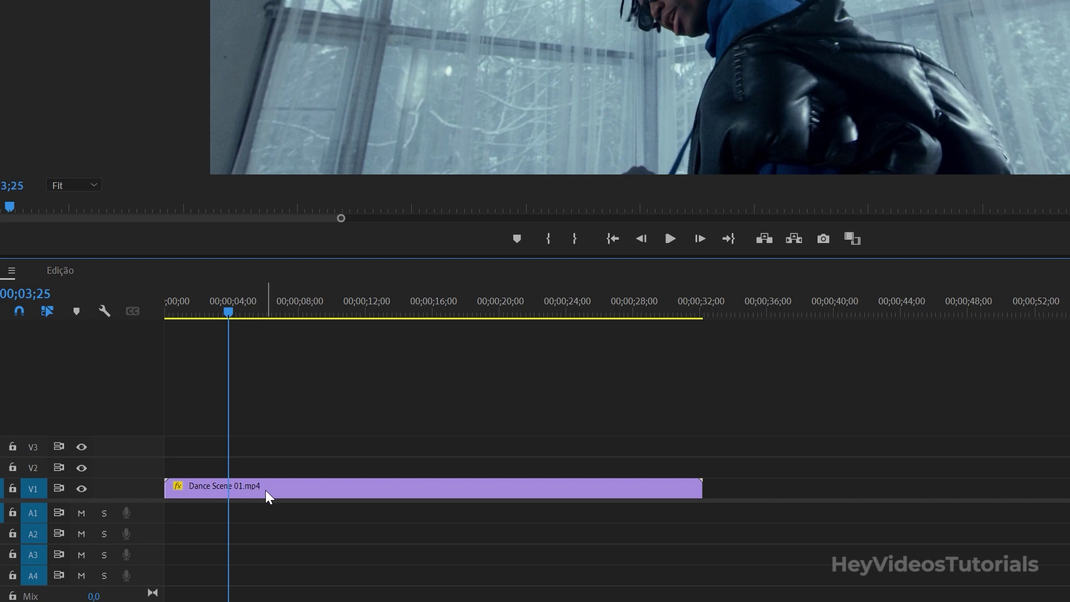
{"action": "left_click", "coordinate": [270, 491]}
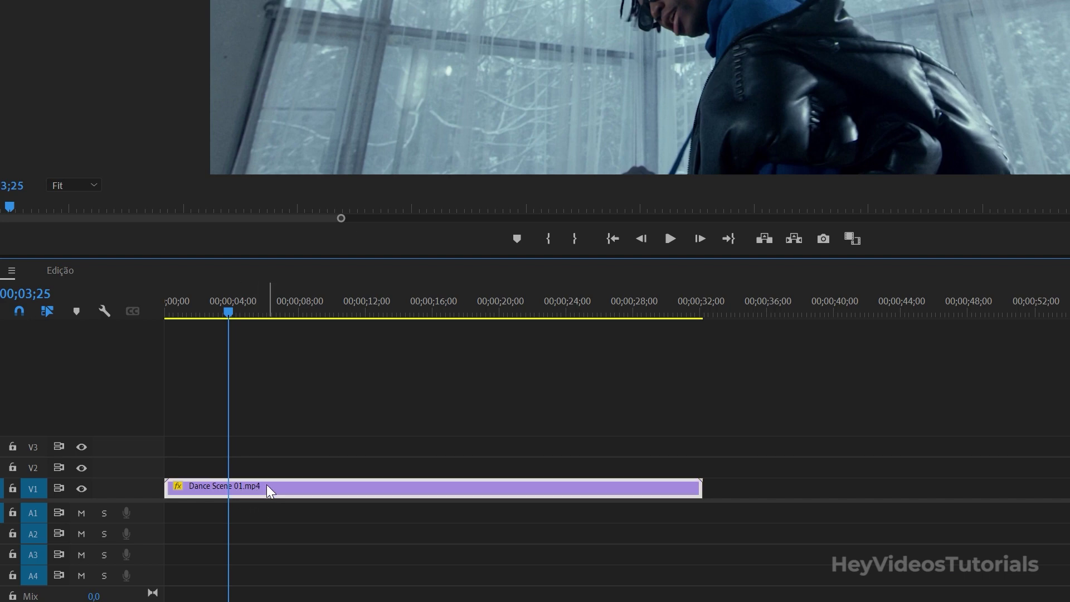
{"action": "left_click_drag", "start_coordinate": [270, 490], "coordinate": [265, 475], "text": "alt"}
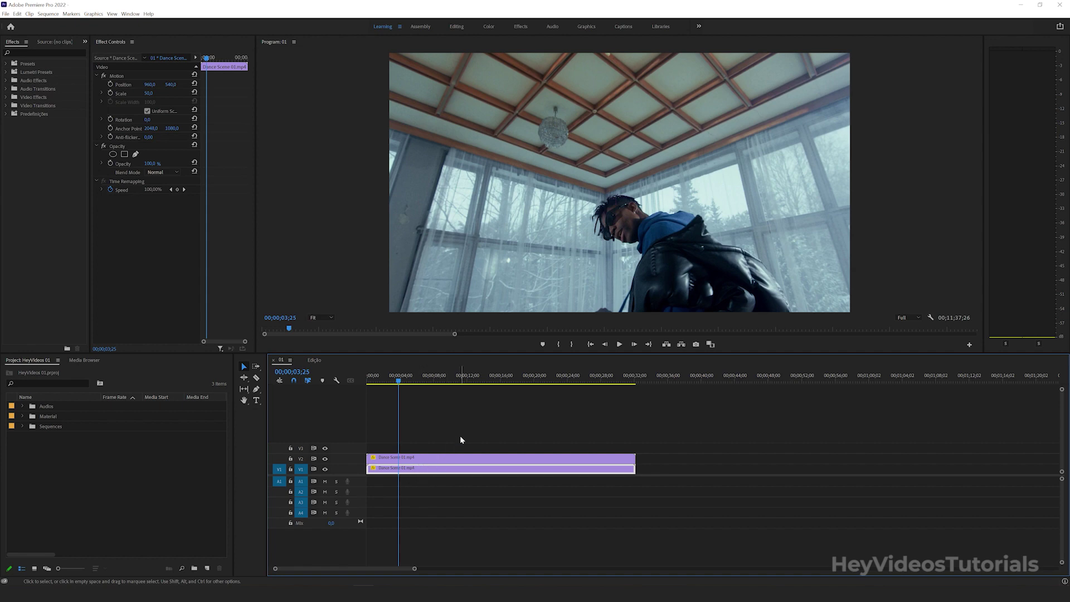
{"action": "left_click", "coordinate": [438, 462]}
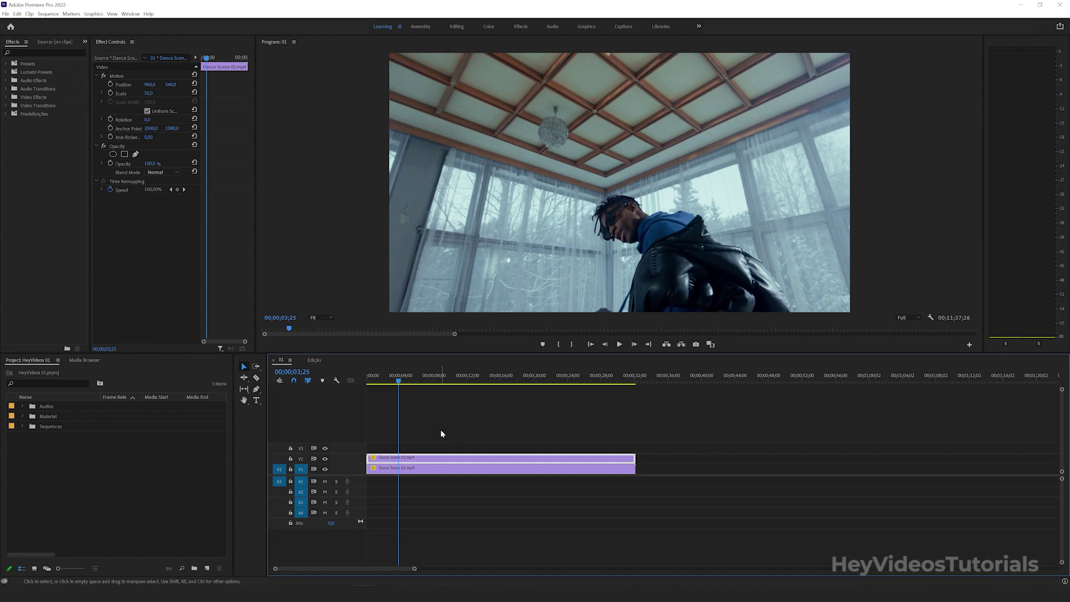
{"action": "right_click", "coordinate": [449, 461]}
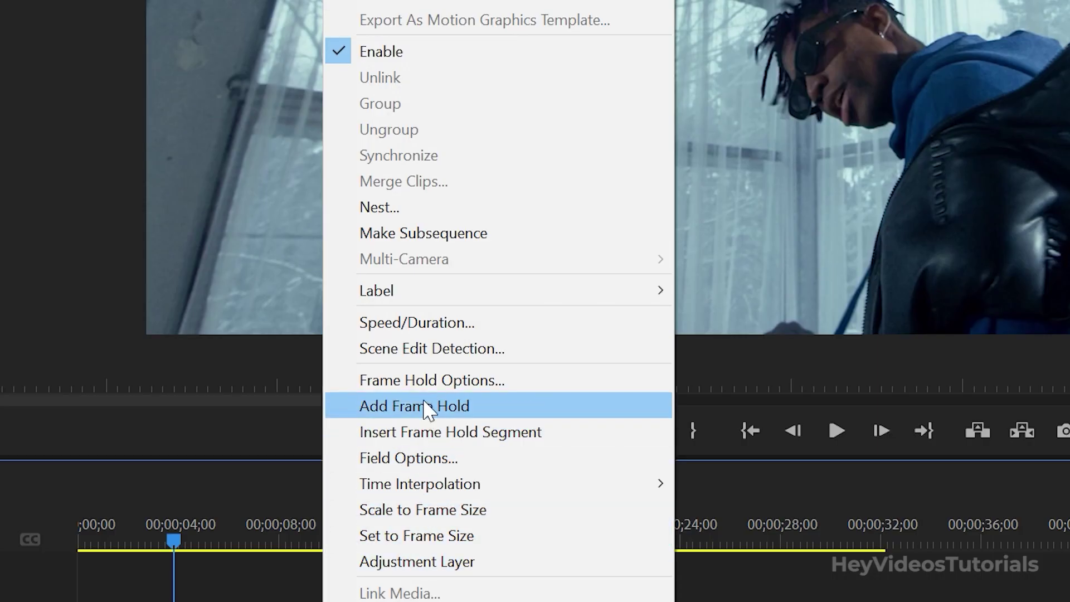
Set the V2 copy's speed to 95% in Speed/Duration.
{"action": "left_click", "coordinate": [429, 334]}
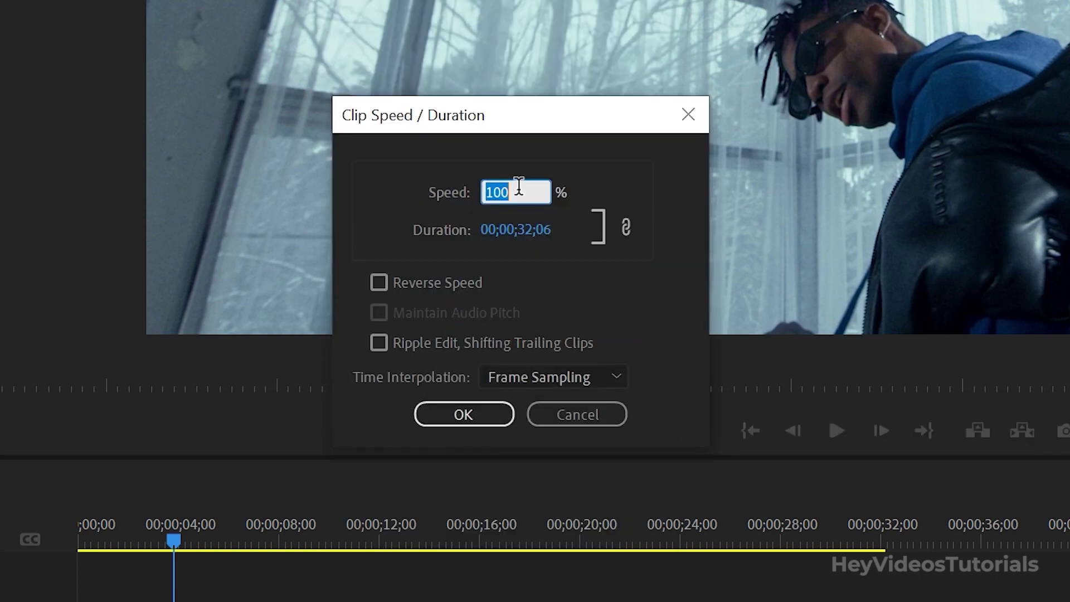
{"action": "type", "text": "95"}
{"action": "left_click", "coordinate": [463, 415]}
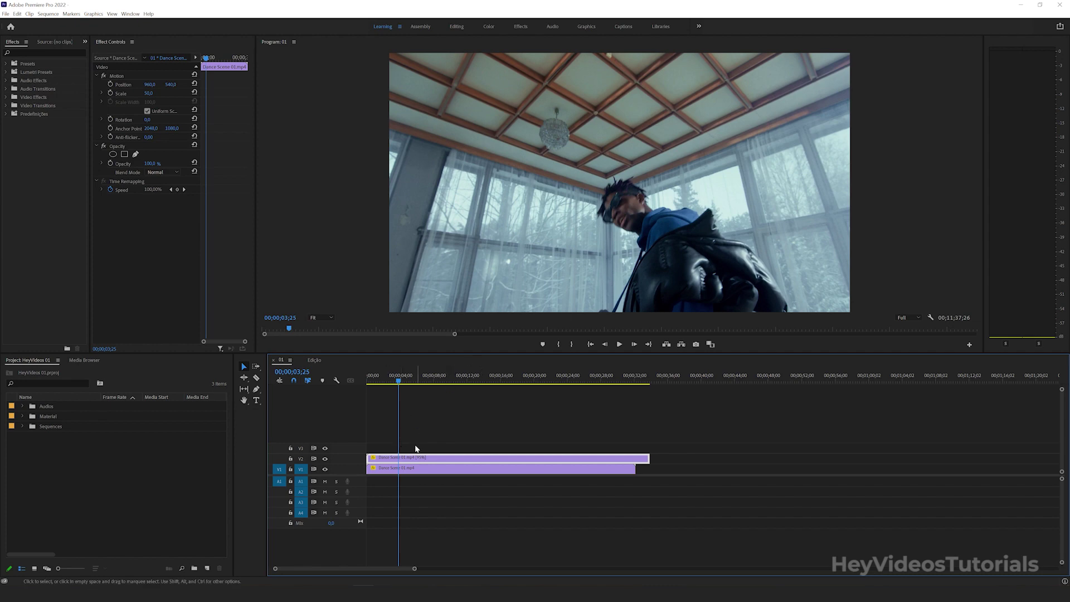
Trim the V2 copy's start about one second later, to 00;00;01;13.
{"action": "left_click", "coordinate": [393, 413]}
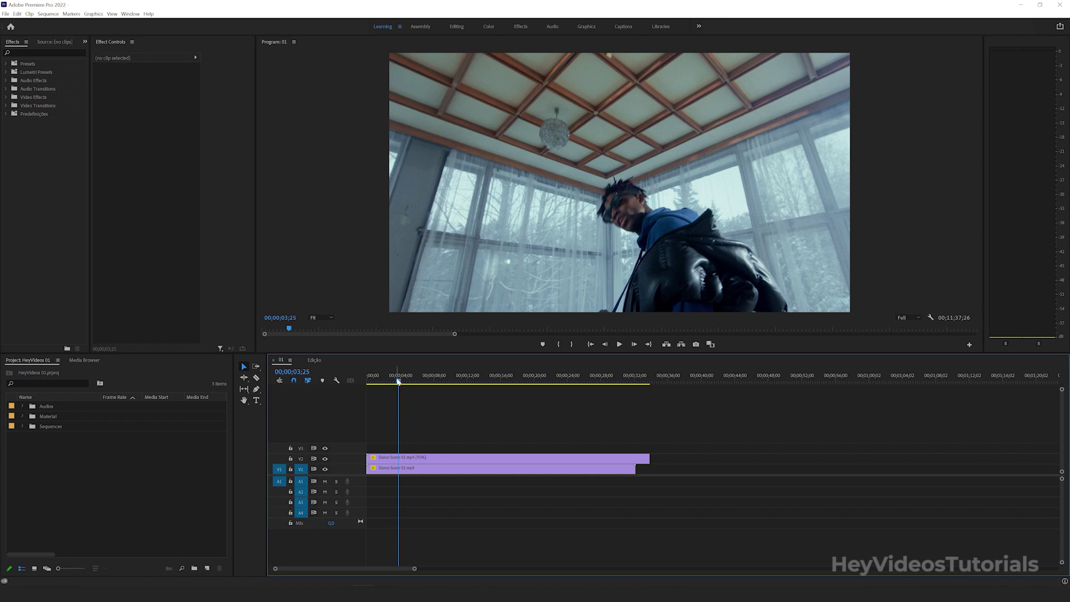
{"action": "left_click", "coordinate": [392, 382]}
{"action": "left_click_drag", "start_coordinate": [393, 381], "coordinate": [386, 384]}
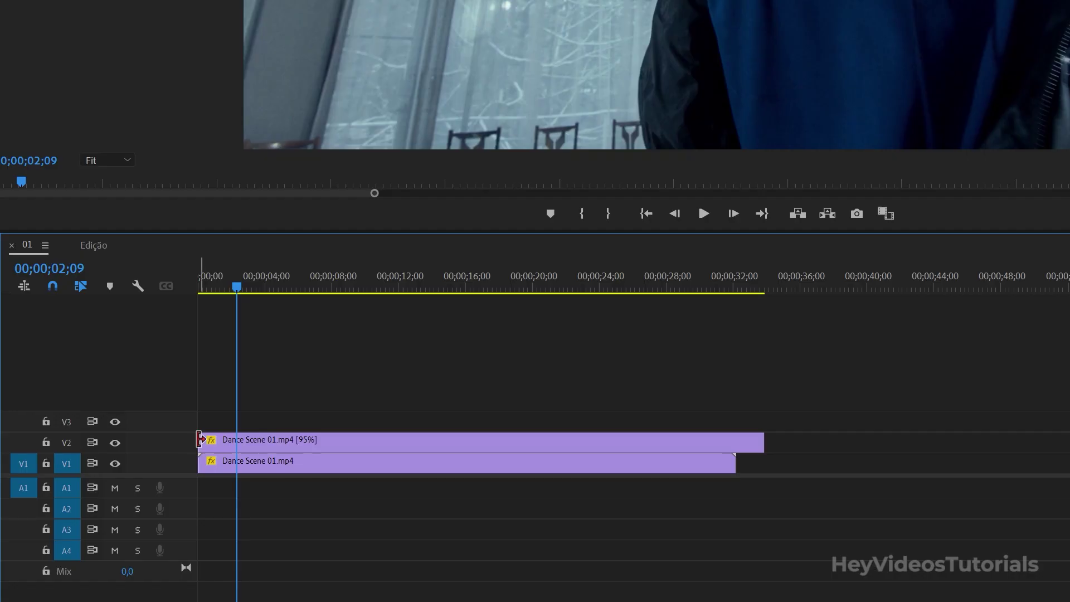
{"action": "left_click_drag", "start_coordinate": [367, 457], "coordinate": [380, 454]}
{"action": "left_click_drag", "start_coordinate": [223, 434], "coordinate": [223, 436]}
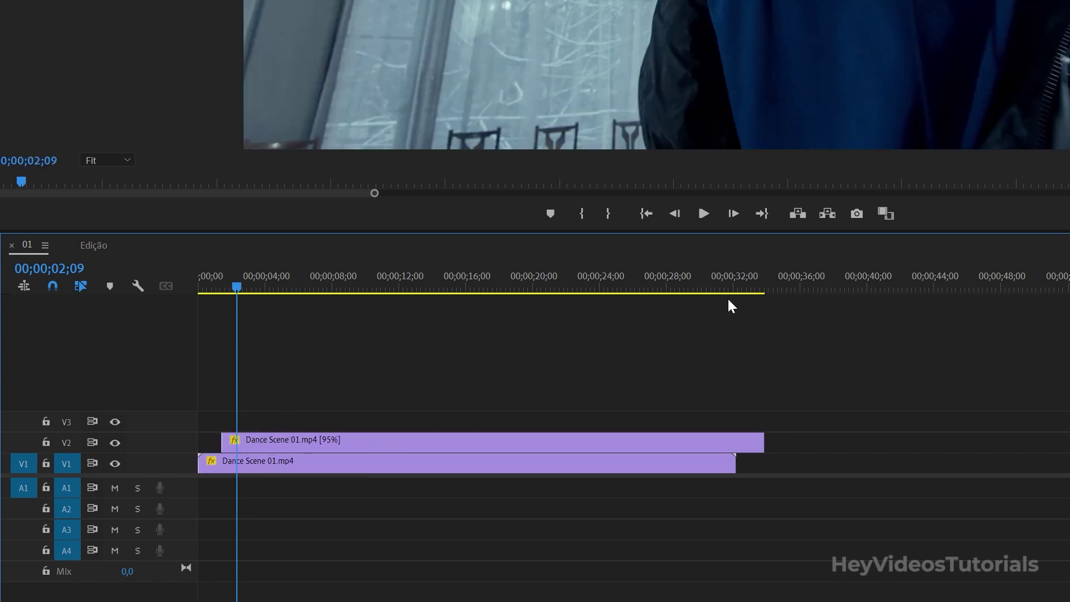
Trim the V2 copy's end back to the playhead at 00;00;31;07.
{"action": "left_click_drag", "start_coordinate": [730, 287], "coordinate": [722, 288]}
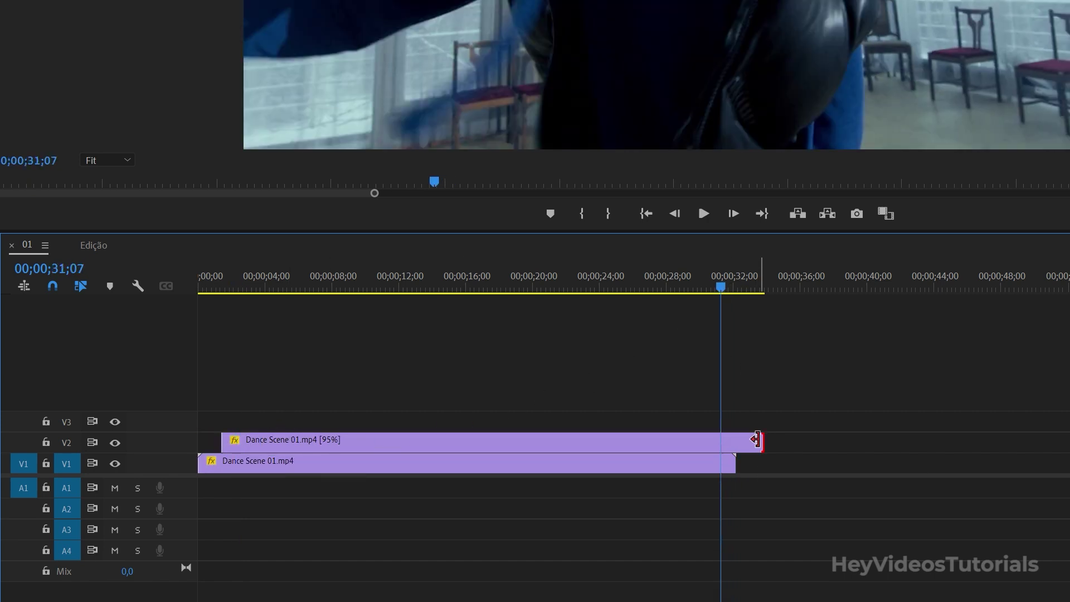
{"action": "left_click_drag", "start_coordinate": [757, 439], "coordinate": [719, 440]}
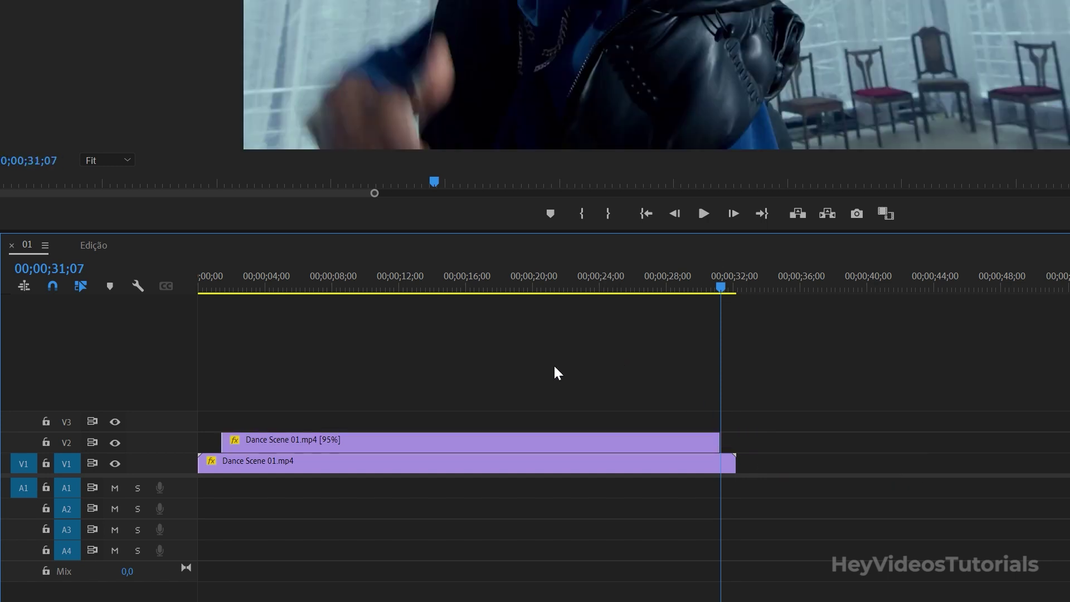
{"action": "left_click", "coordinate": [243, 287]}
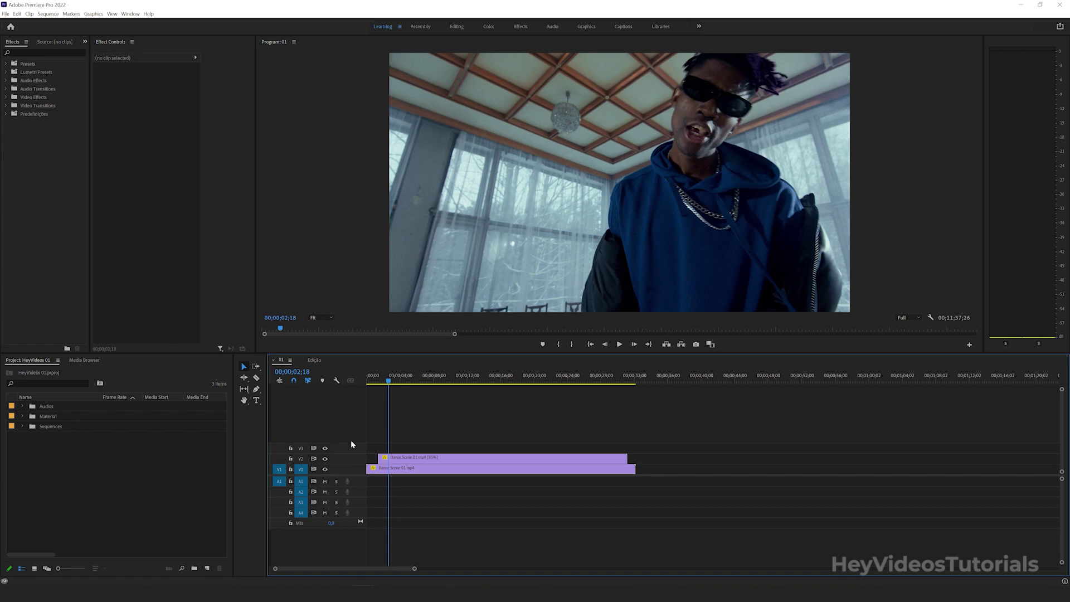
Set the V2 copy's opacity to 50%.
{"action": "left_click", "coordinate": [415, 458]}
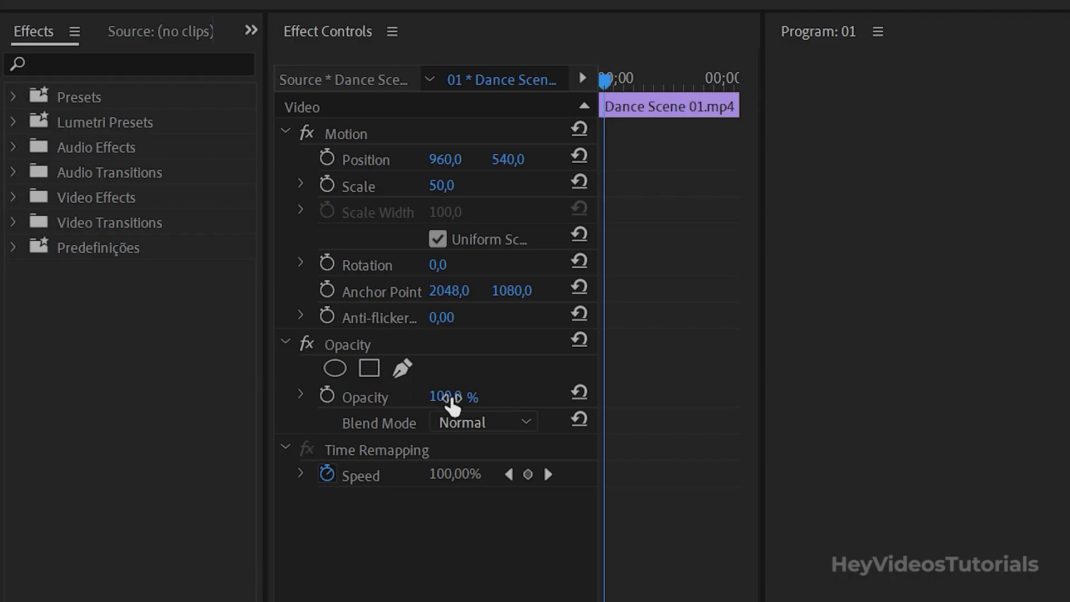
{"action": "left_click", "coordinate": [151, 163]}
{"action": "type", "text": "50"}
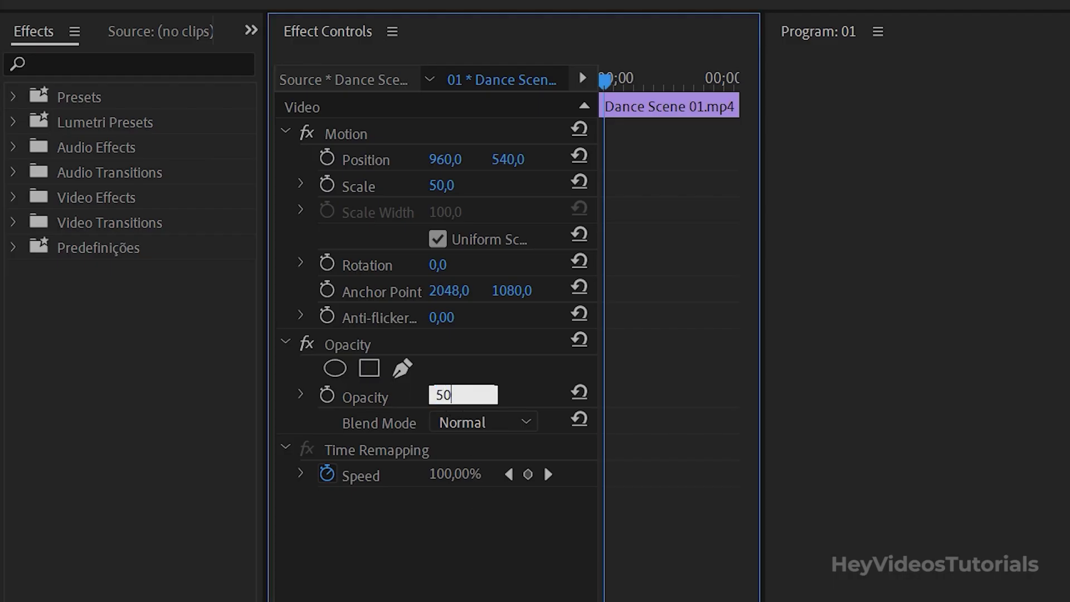
{"action": "key", "text": "Return"}
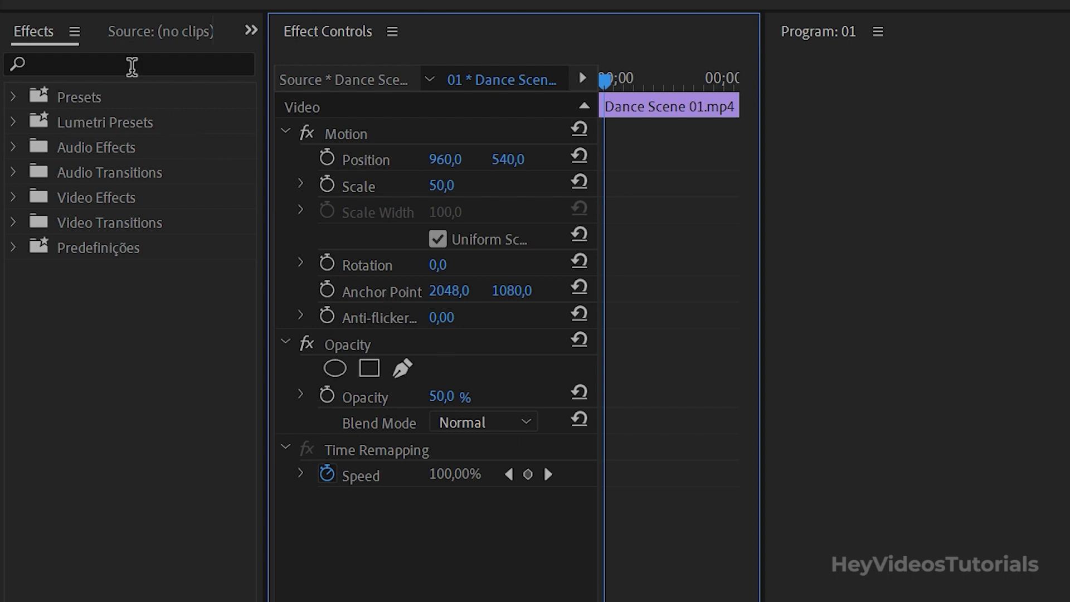
Filter the Effects panel for 'cros' and apply Cross Dissolve to the V2 clip's start.
{"action": "left_click", "coordinate": [129, 62]}
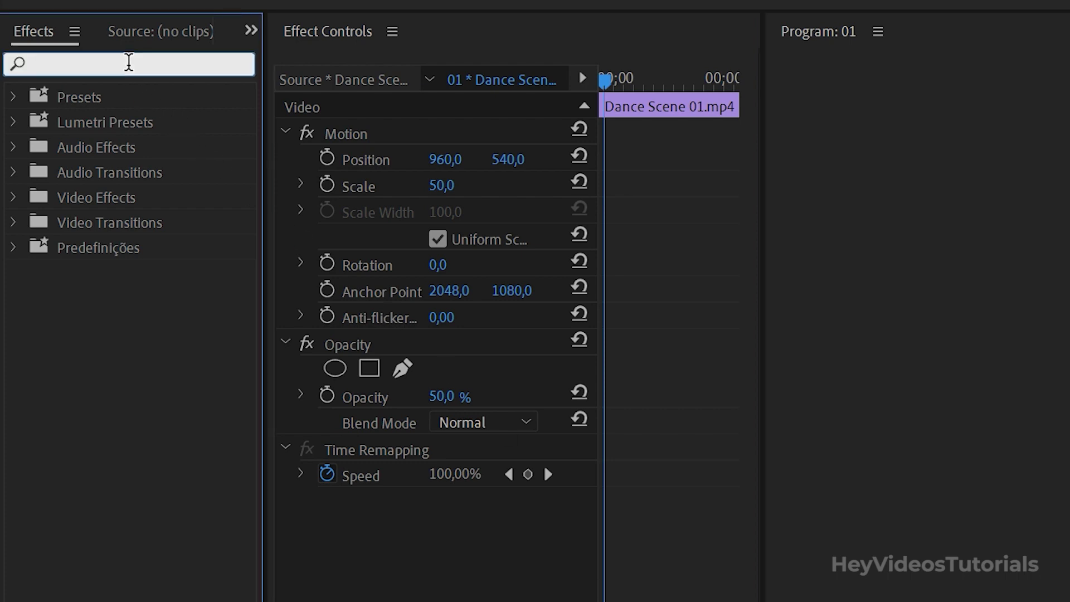
{"action": "type", "text": "cross"}
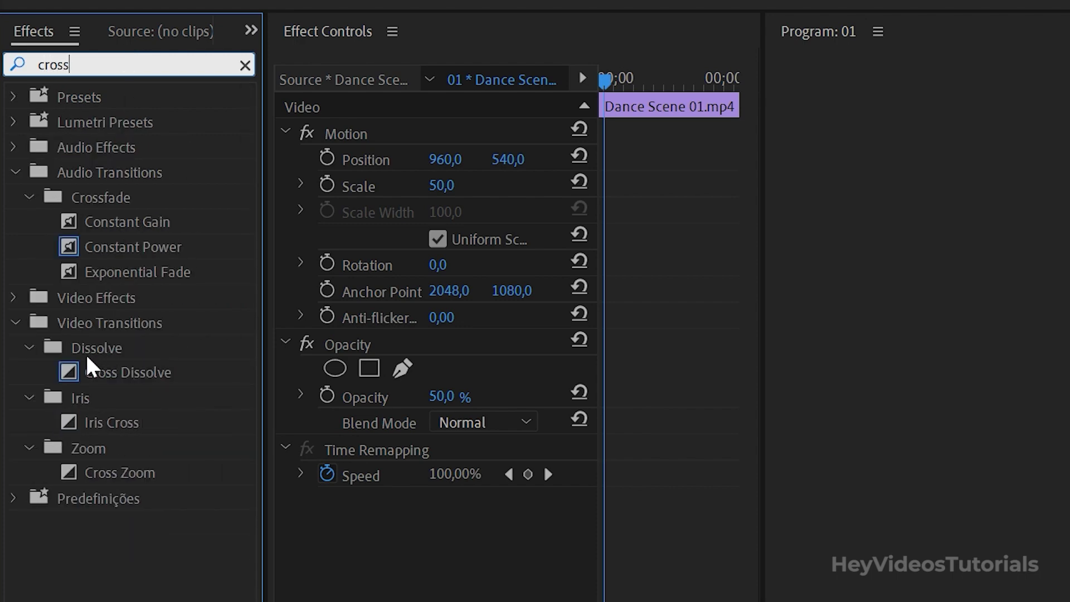
{"action": "left_click_drag", "start_coordinate": [68, 373], "coordinate": [383, 460]}
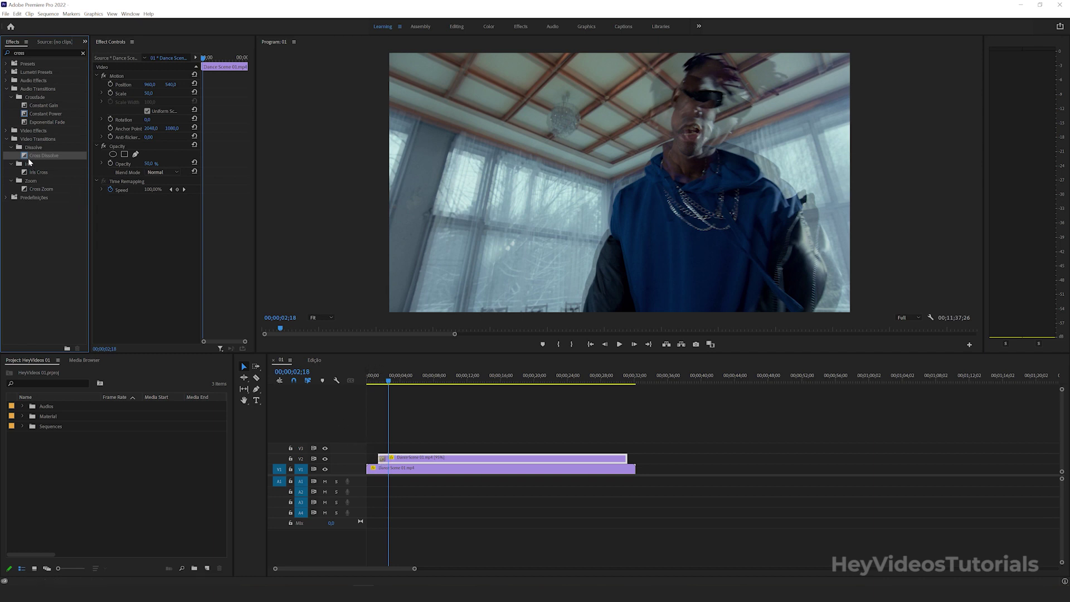
Add a Cross Dissolve to the end of the V2 clip.
{"action": "left_click_drag", "start_coordinate": [28, 158], "coordinate": [556, 426]}
{"action": "left_click_drag", "start_coordinate": [631, 462], "coordinate": [629, 461]}
{"action": "left_click", "coordinate": [391, 377]}
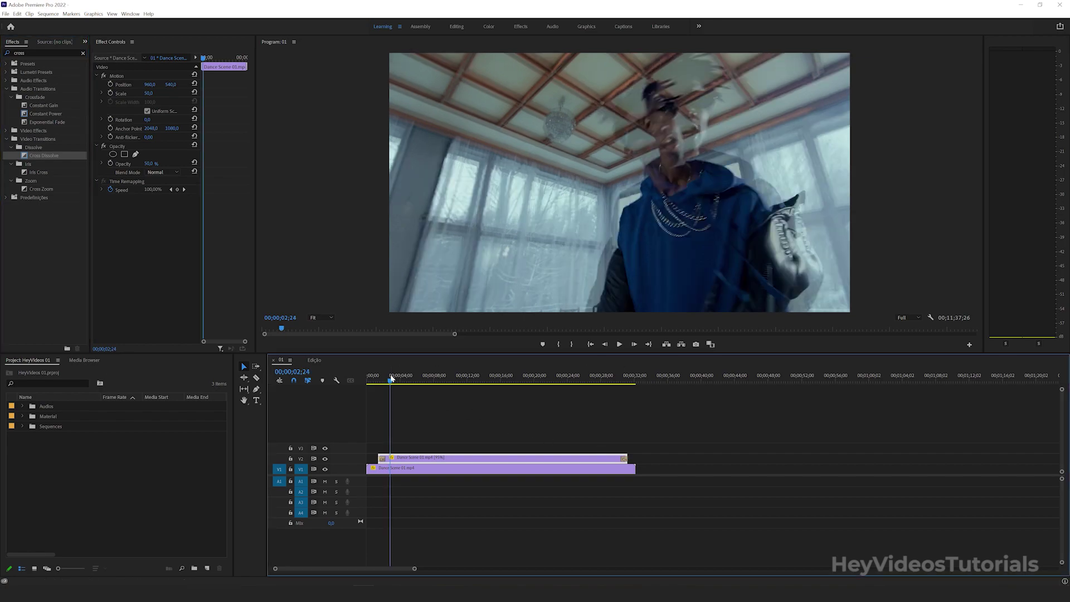
Shorten the Cross Dissolve at the V2 clip's start.
{"action": "key", "text": "equal"}
{"action": "key", "text": "equal"}
{"action": "key", "text": "equal"}
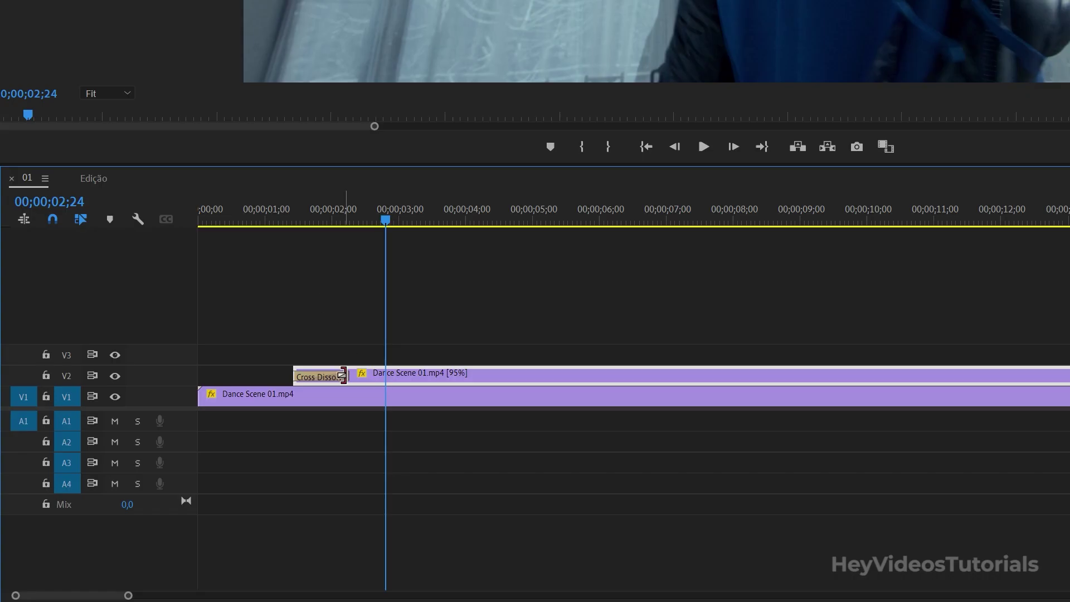
{"action": "left_click_drag", "start_coordinate": [440, 458], "coordinate": [427, 457]}
{"action": "left_click_drag", "start_coordinate": [319, 374], "coordinate": [304, 374]}
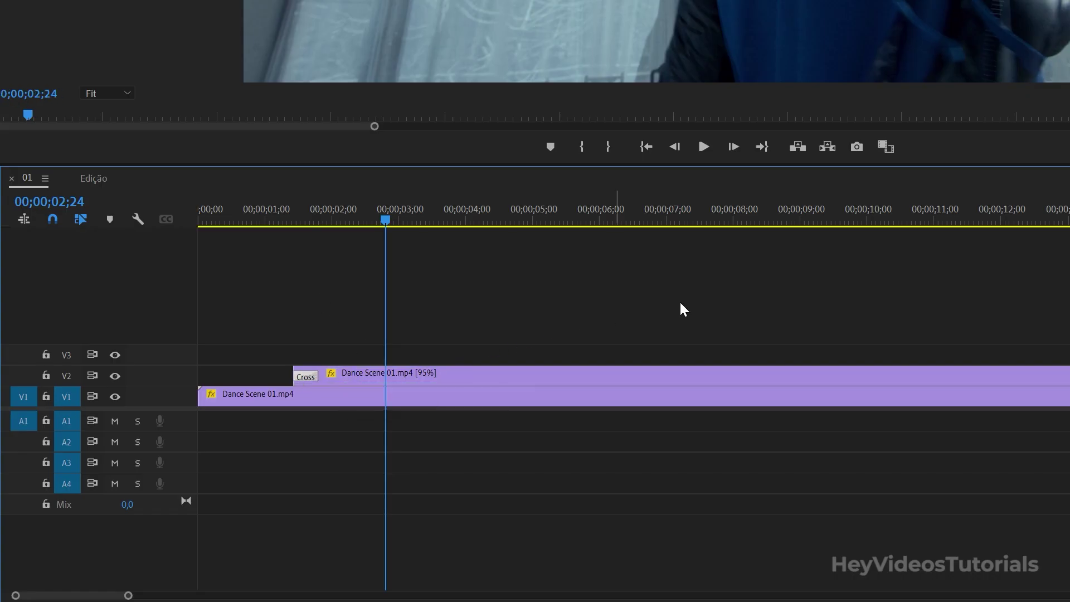
{"action": "key", "text": "minus"}
{"action": "key", "text": "minus"}
Shorten the Cross Dissolve at the V2 clip's end near 30;04.
{"action": "left_click", "coordinate": [705, 215]}
{"action": "key", "text": "equal"}
{"action": "key", "text": "equal"}
{"action": "key", "text": "equal"}
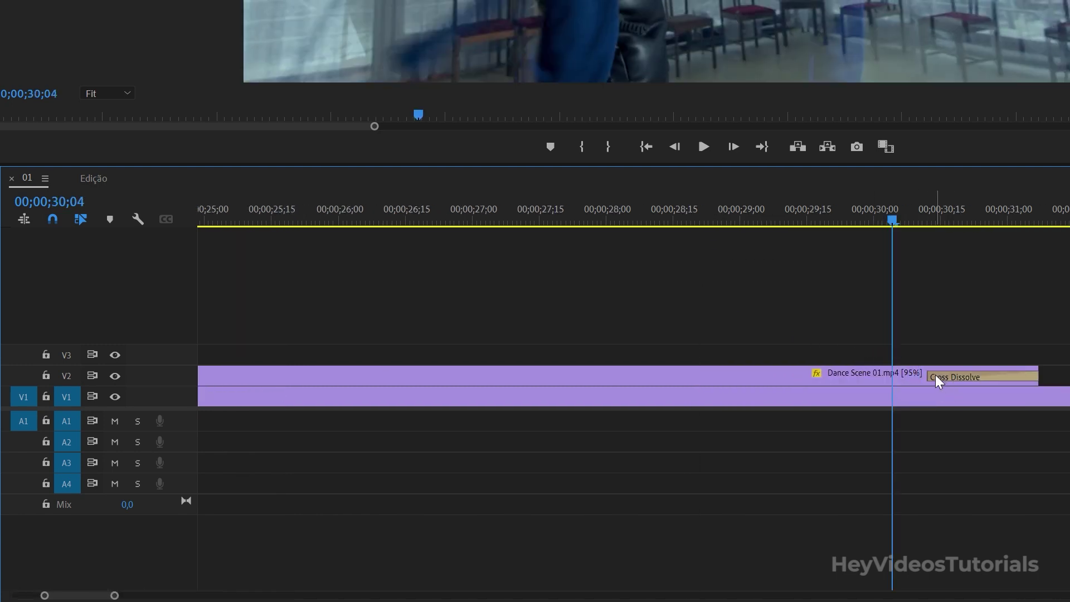
{"action": "left_click_drag", "start_coordinate": [938, 383], "coordinate": [1006, 380]}
{"action": "key", "text": "minus"}
{"action": "key", "text": "minus"}
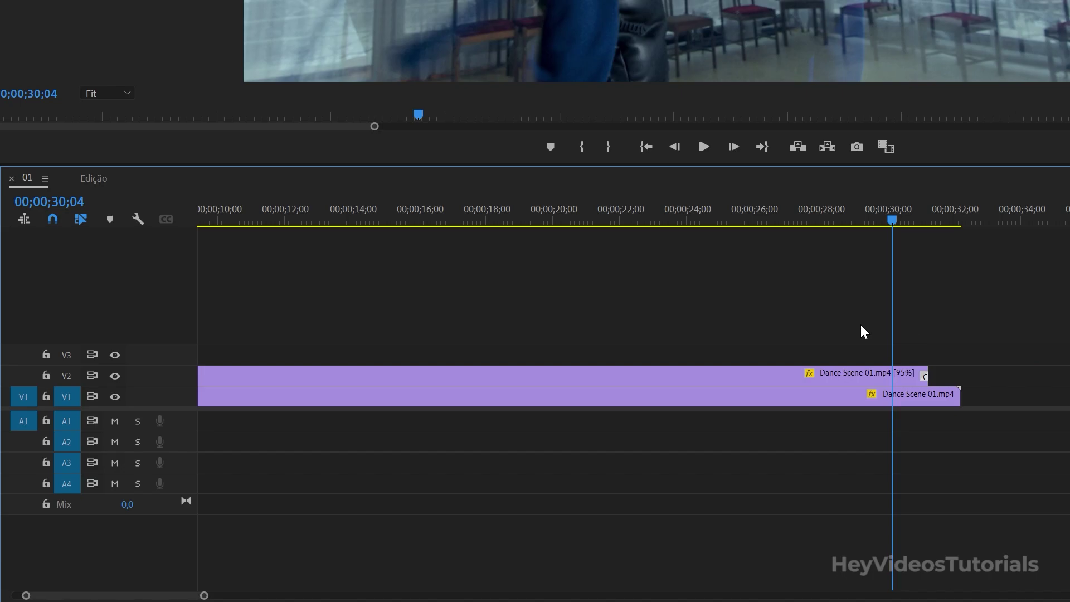
{"action": "key", "text": "minus"}
{"action": "key", "text": "minus"}
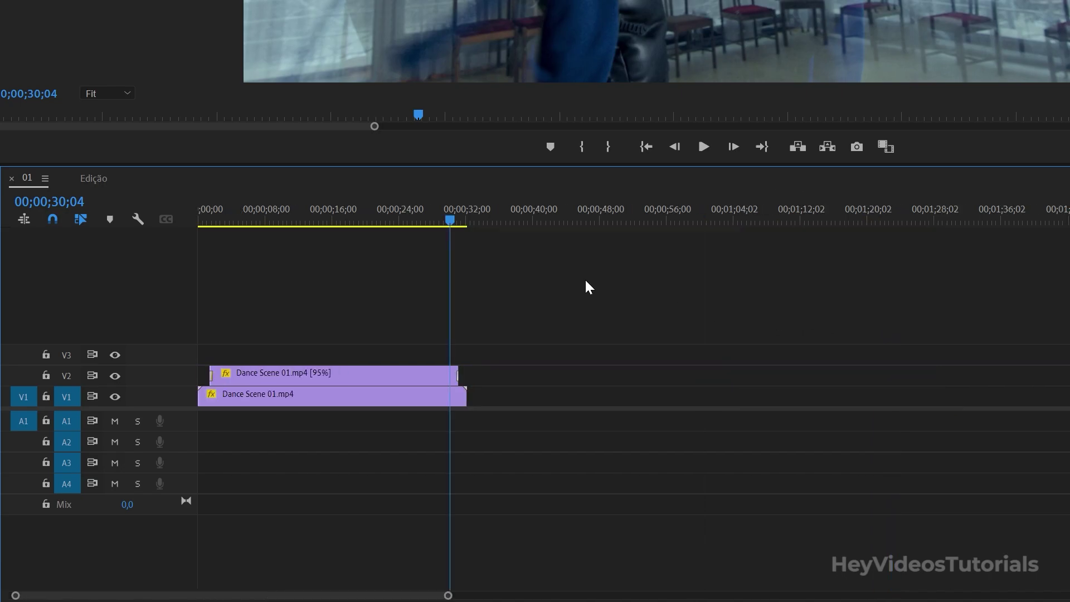
{"action": "key", "text": "Home"}
{"action": "key", "text": "equal"}
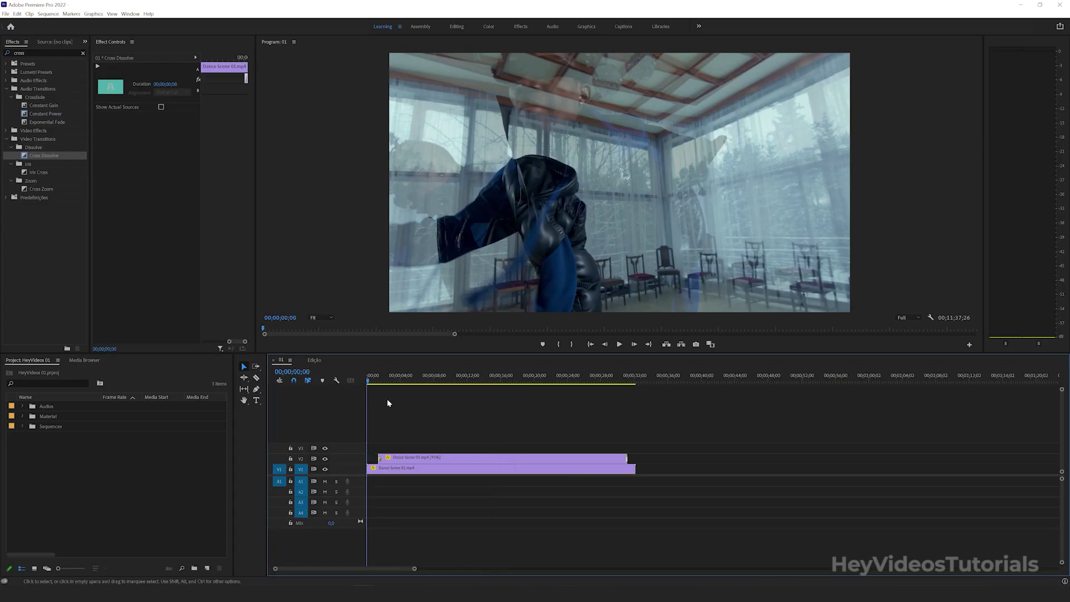
{"action": "key", "text": "equal"}
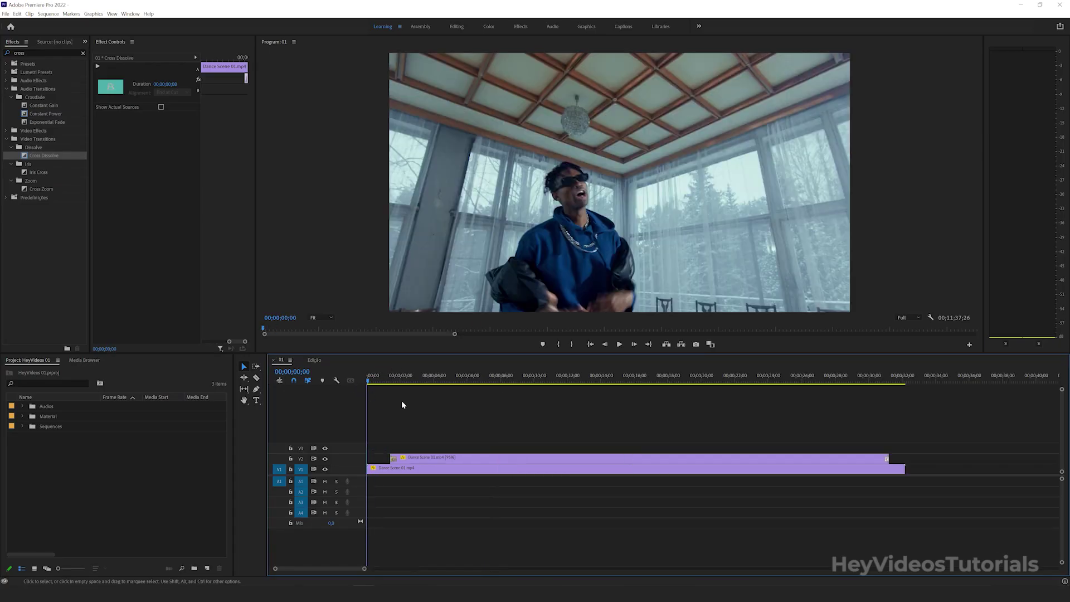
{"action": "key", "text": "space"}
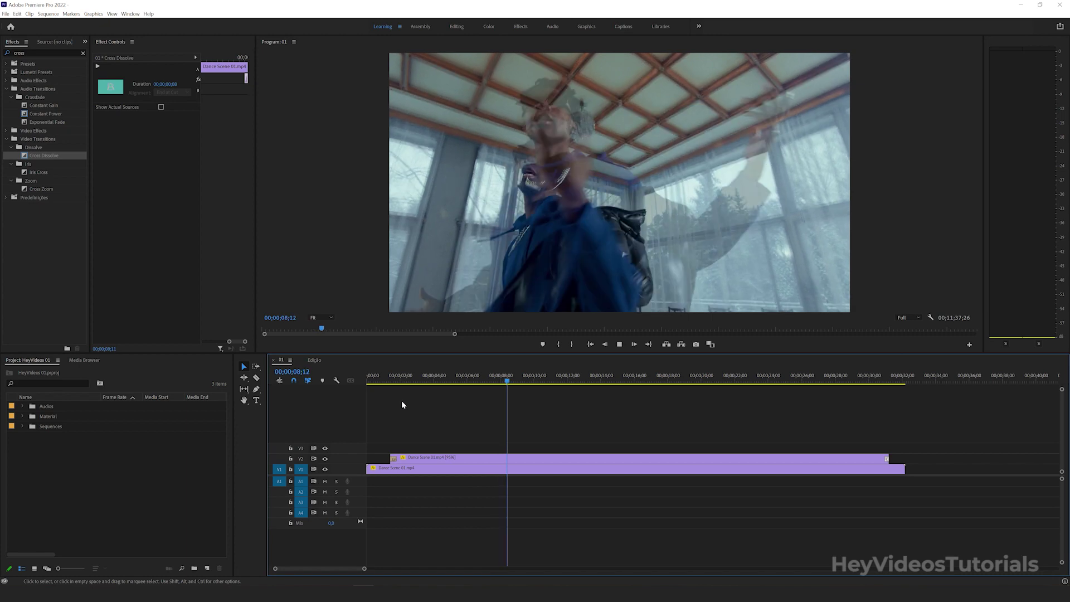
{"action": "key", "text": "space"}
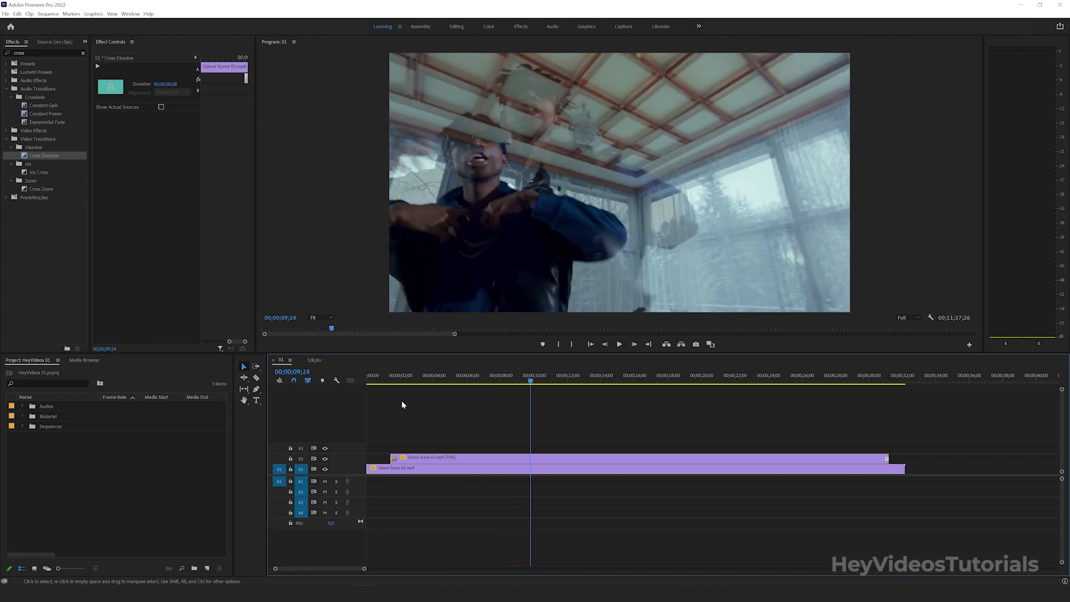
Change the V2 copy's speed from 95% to 90% in Speed/Duration.
{"action": "right_click", "coordinate": [468, 459]}
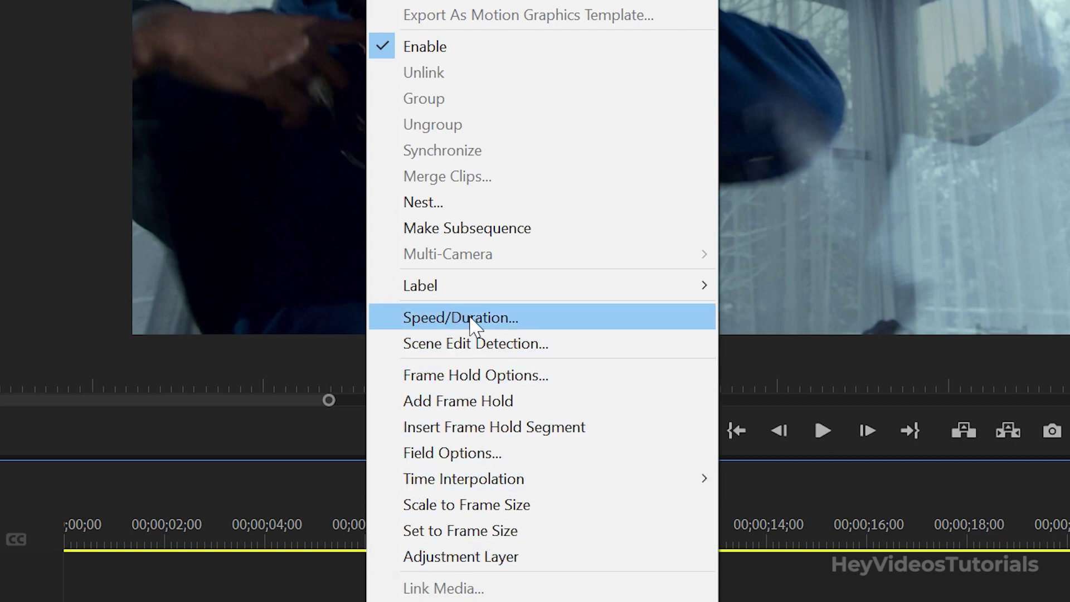
{"action": "left_click", "coordinate": [471, 319]}
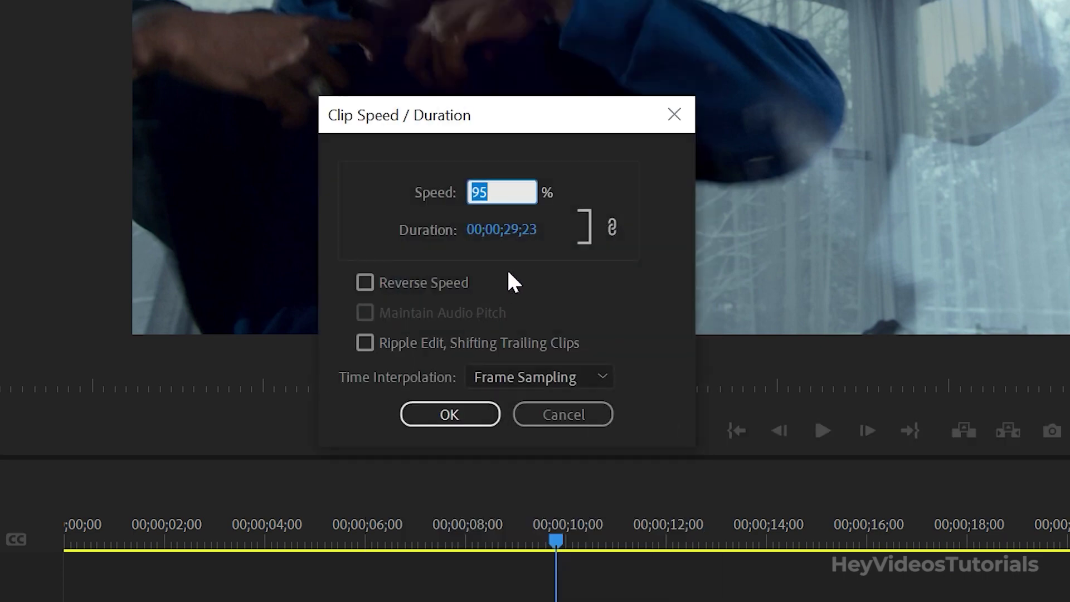
{"action": "type", "text": "90"}
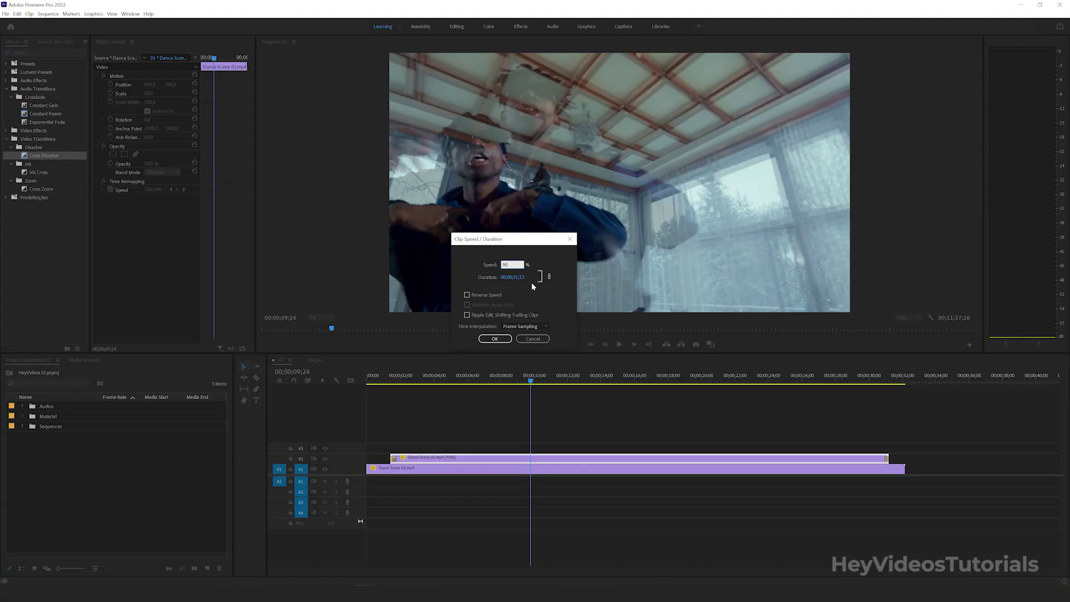
{"action": "left_click", "coordinate": [501, 336]}
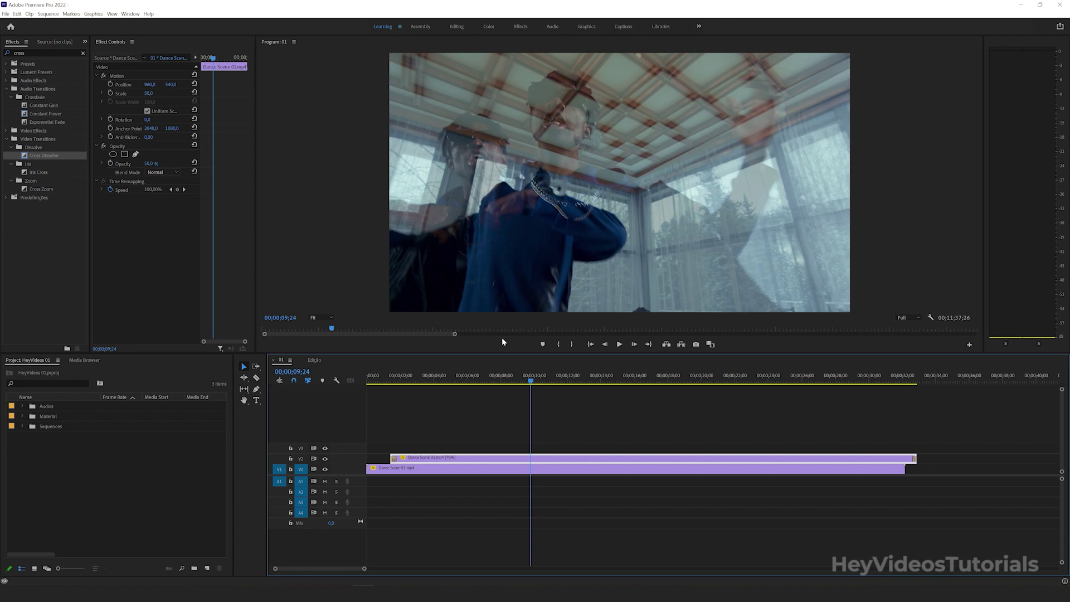